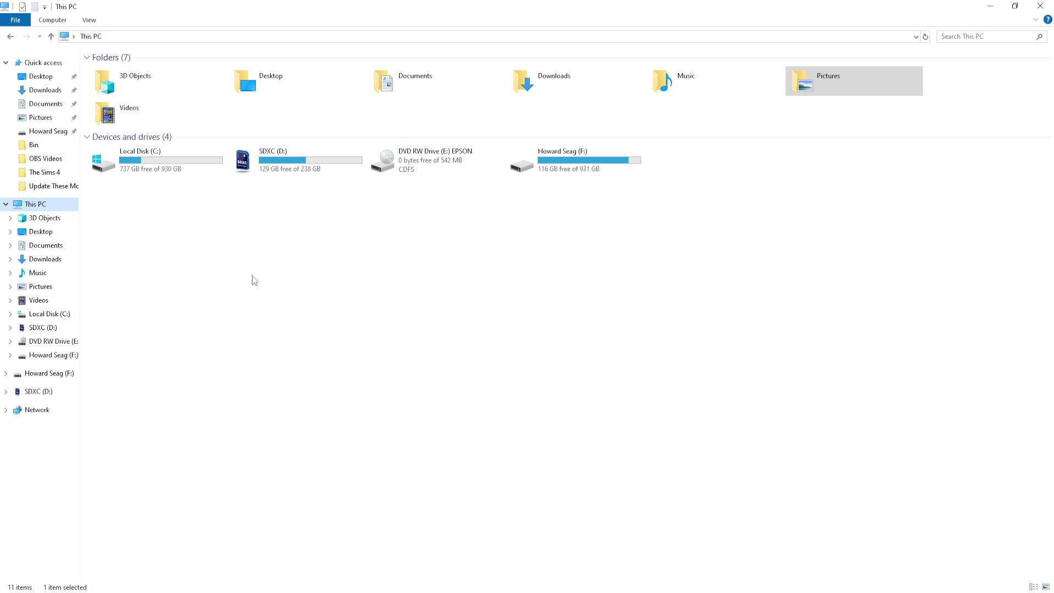
# Step: Navigate from This PC through Local Disk (C:) and Program Files into EA Games
pyautogui.click(36, 205)
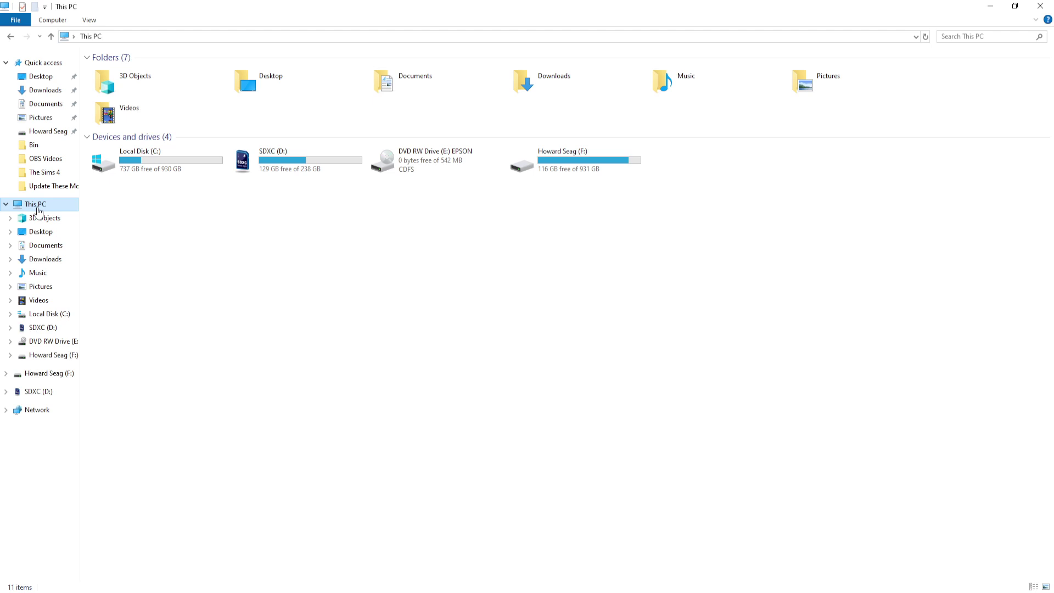
pyautogui.doubleClick(153, 172)
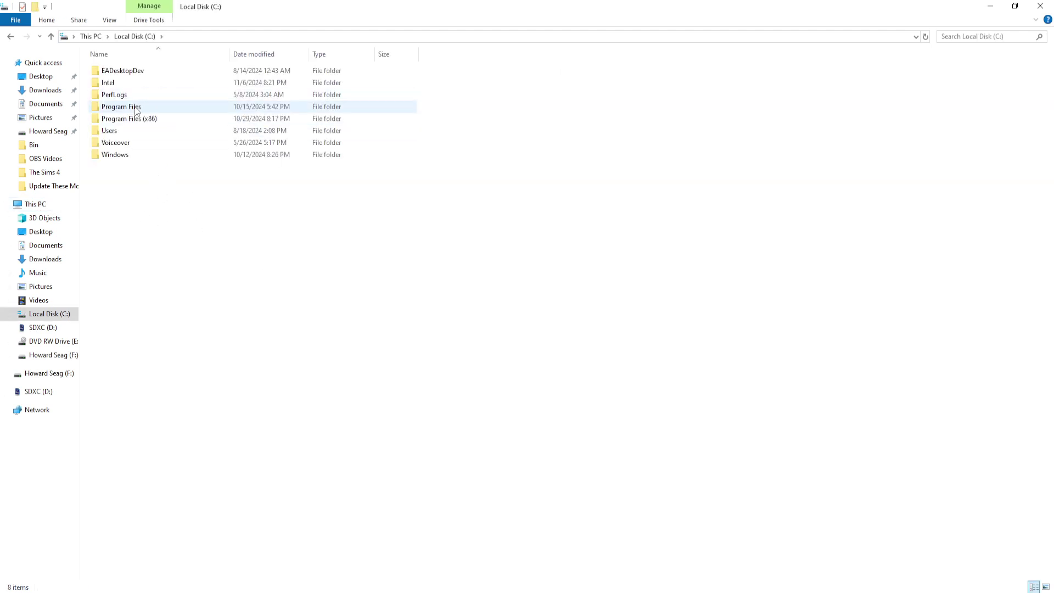
pyautogui.doubleClick(137, 108)
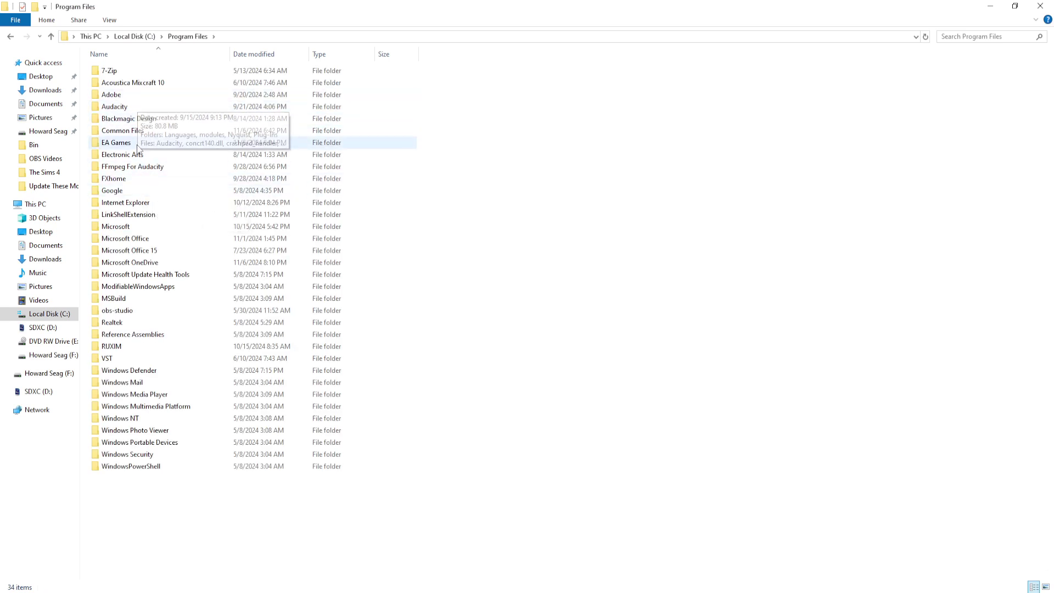
pyautogui.doubleClick(137, 145)
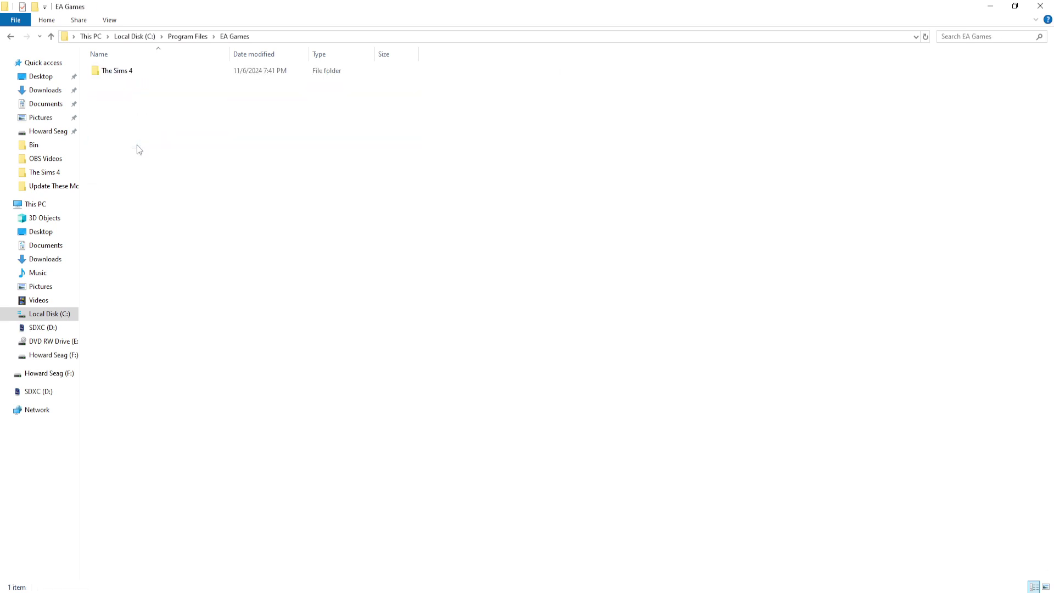
# Step: Show The Sims 4 Properties on the Security tab, centred, with Users scrolled into view
pyautogui.rightClick(138, 72)
pyautogui.rightClick(129, 72)
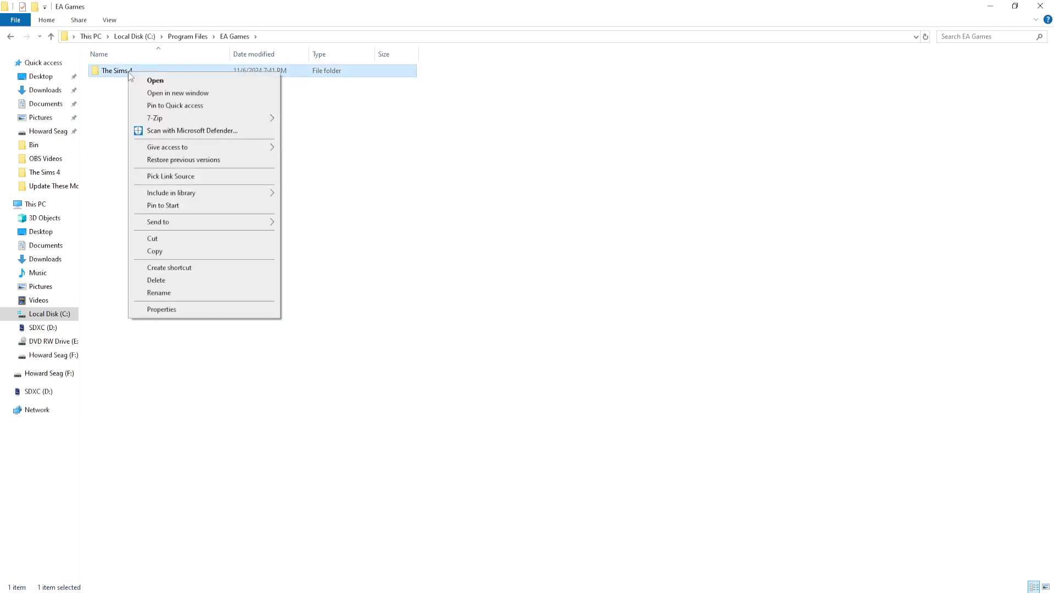
pyautogui.click(184, 316)
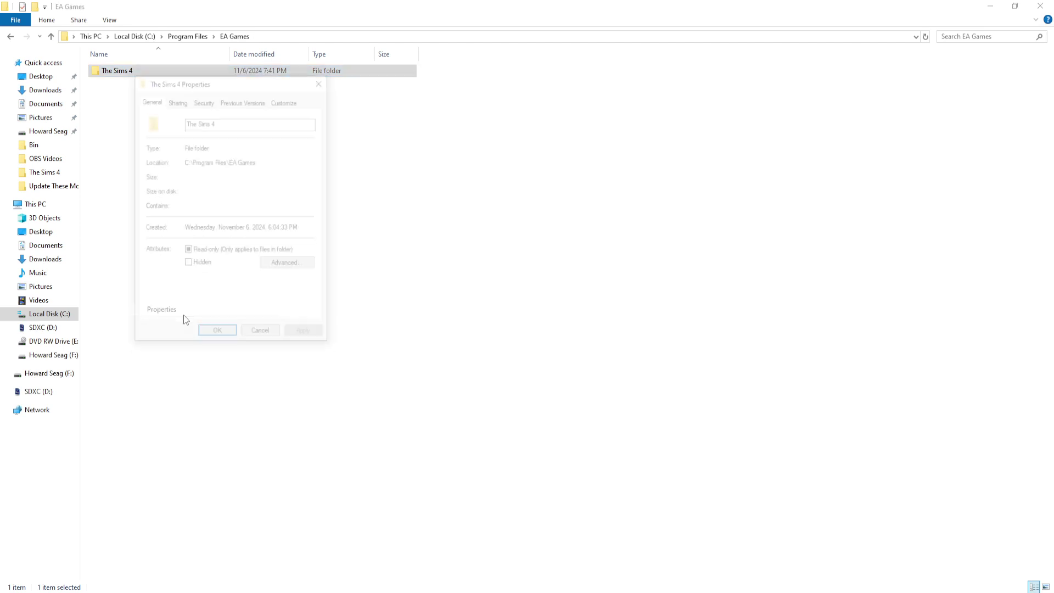
pyautogui.click(202, 101)
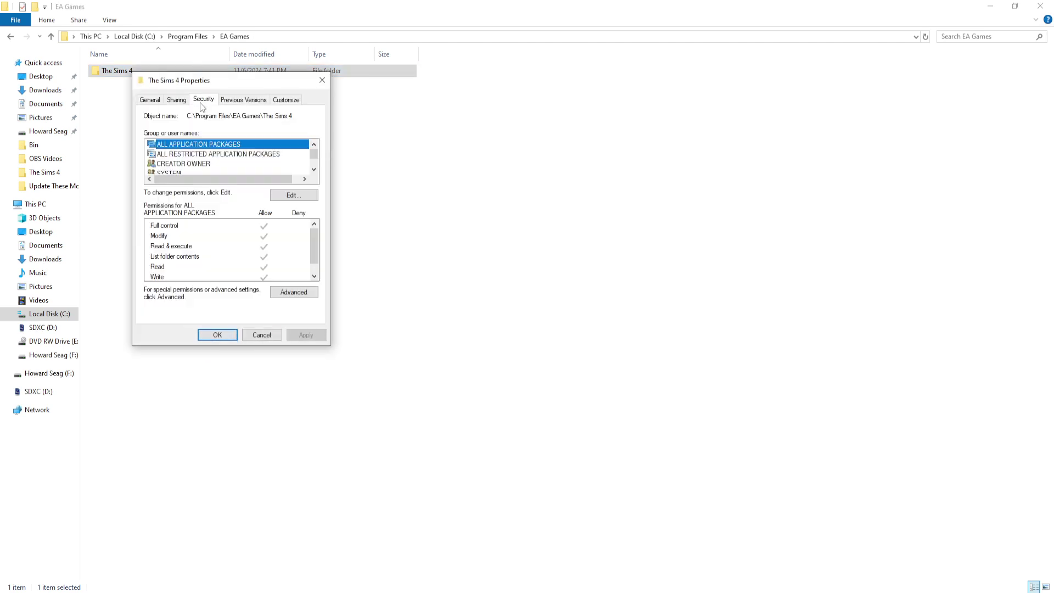
pyautogui.moveTo(229, 87); pyautogui.dragTo(379, 124)
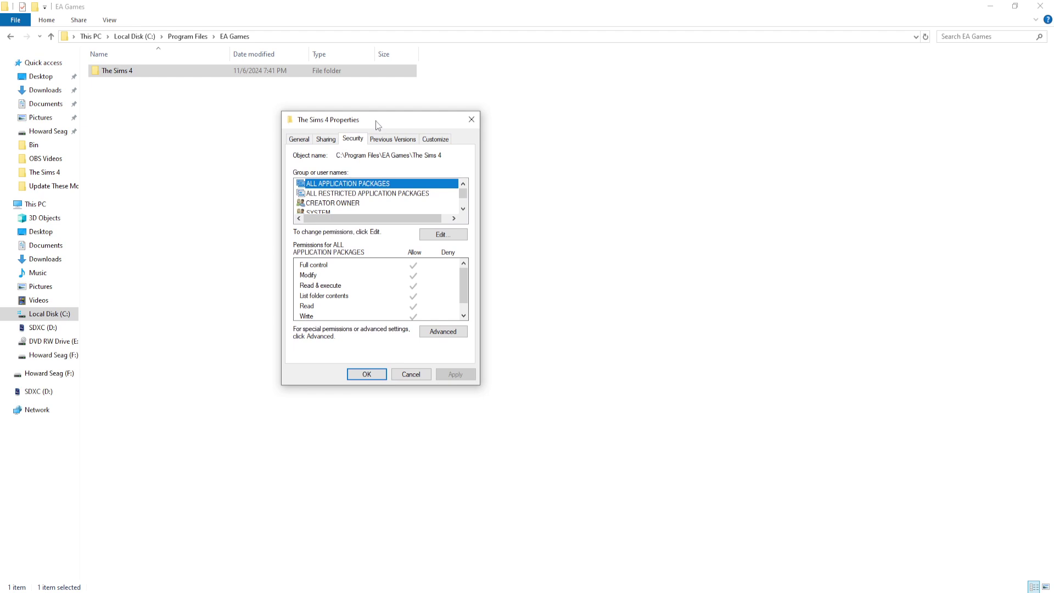
pyautogui.click(463, 212)
pyautogui.click(463, 212)
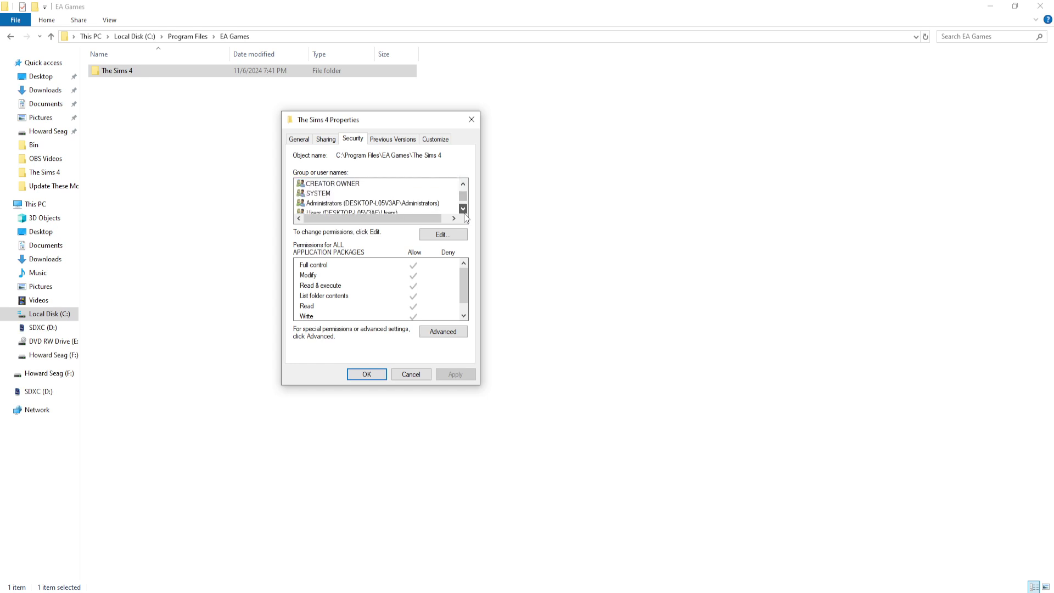
pyautogui.click(464, 212)
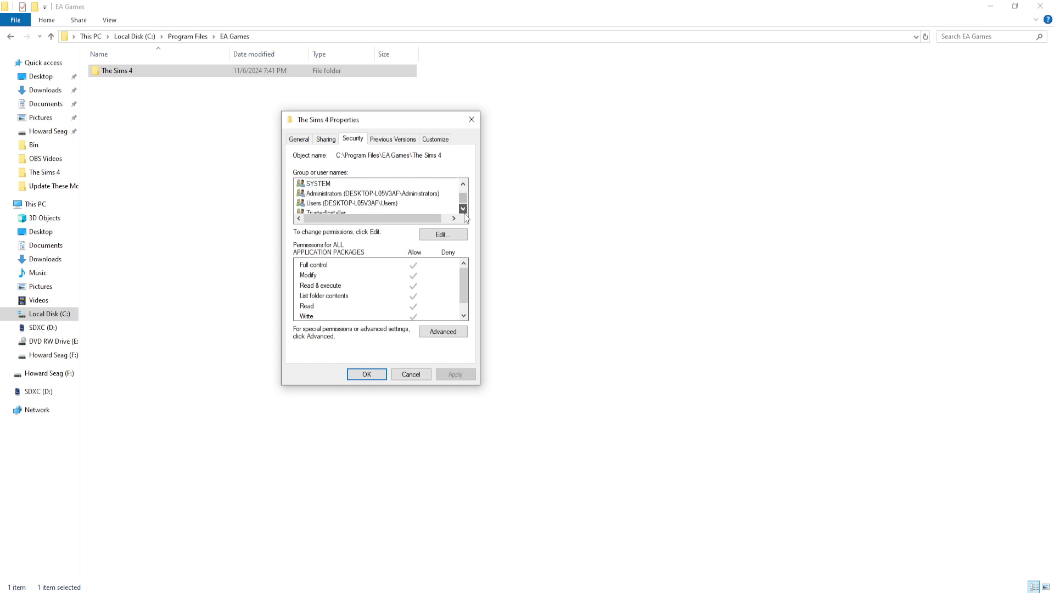
# Step: Select the Users group to review its permissions on The Sims 4
pyautogui.click(321, 203)
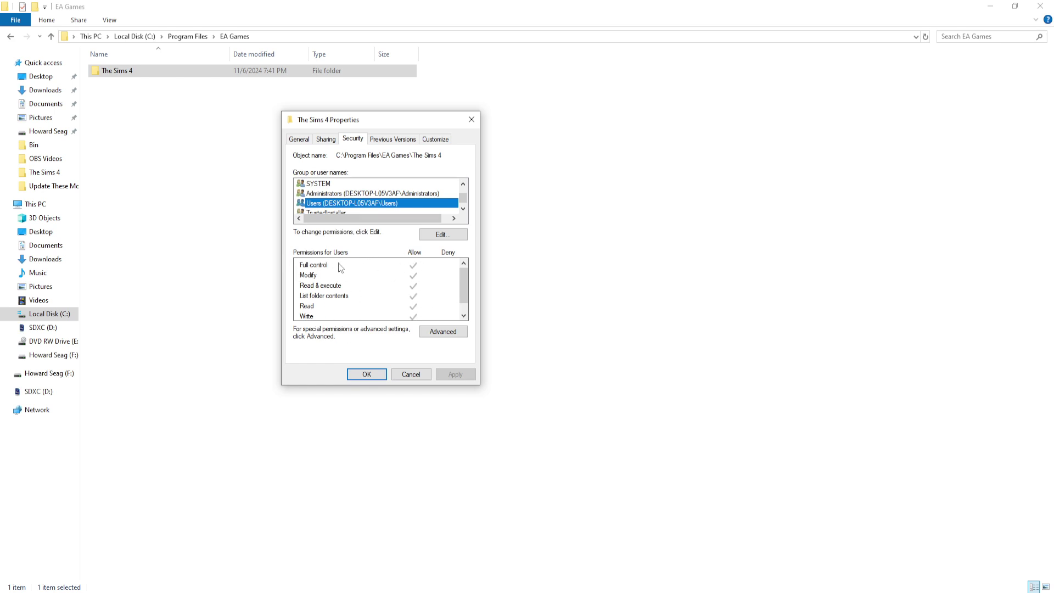
pyautogui.scroll(-1, 371, 302)
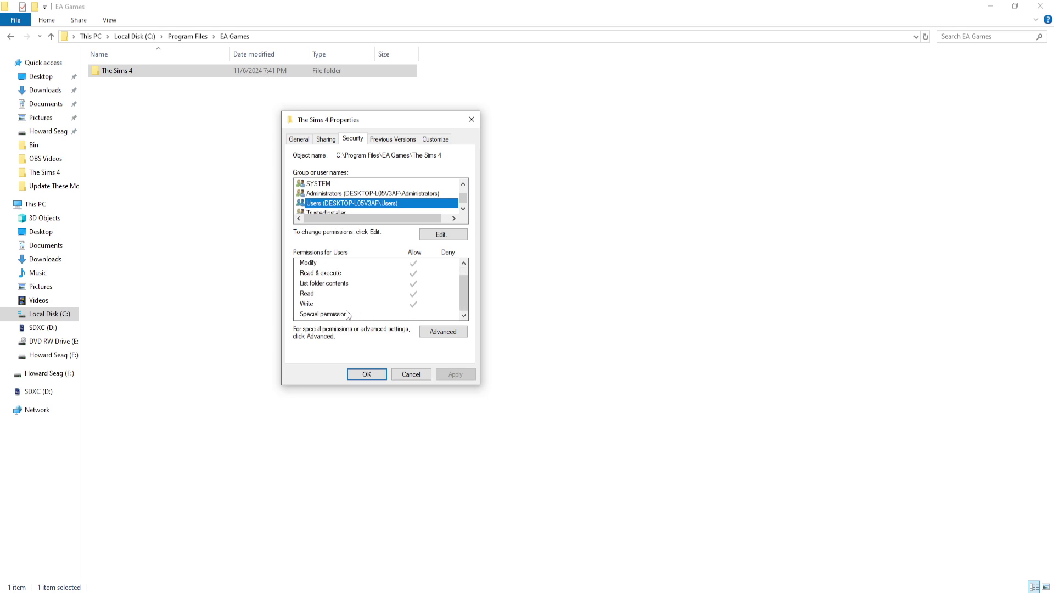
pyautogui.scroll(1, 347, 314)
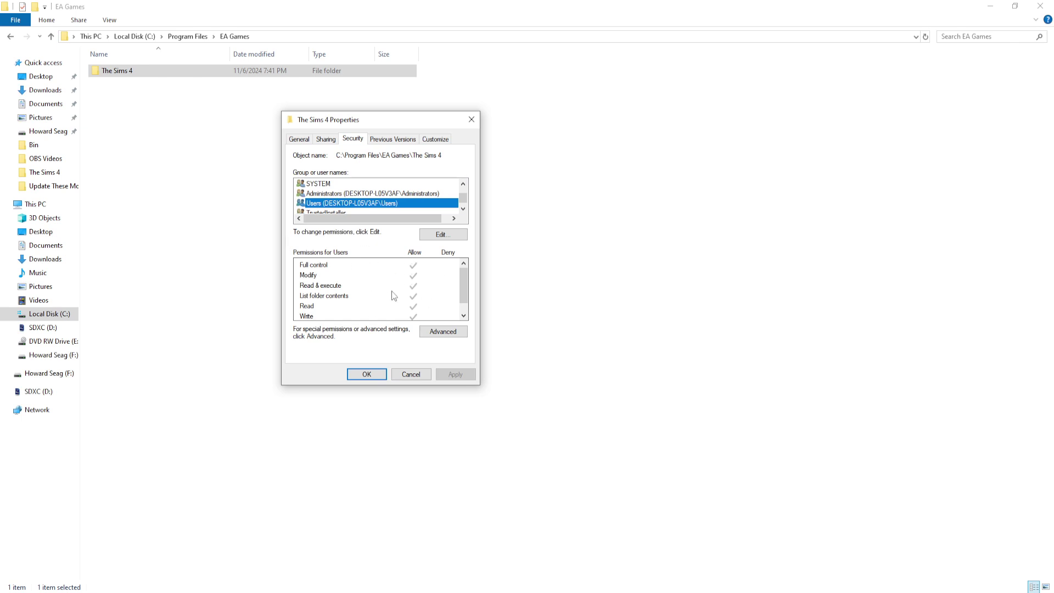
# Step: Back out of a mistaken Deny Full control edit by declining the warning and discarding changes
pyautogui.click(443, 235)
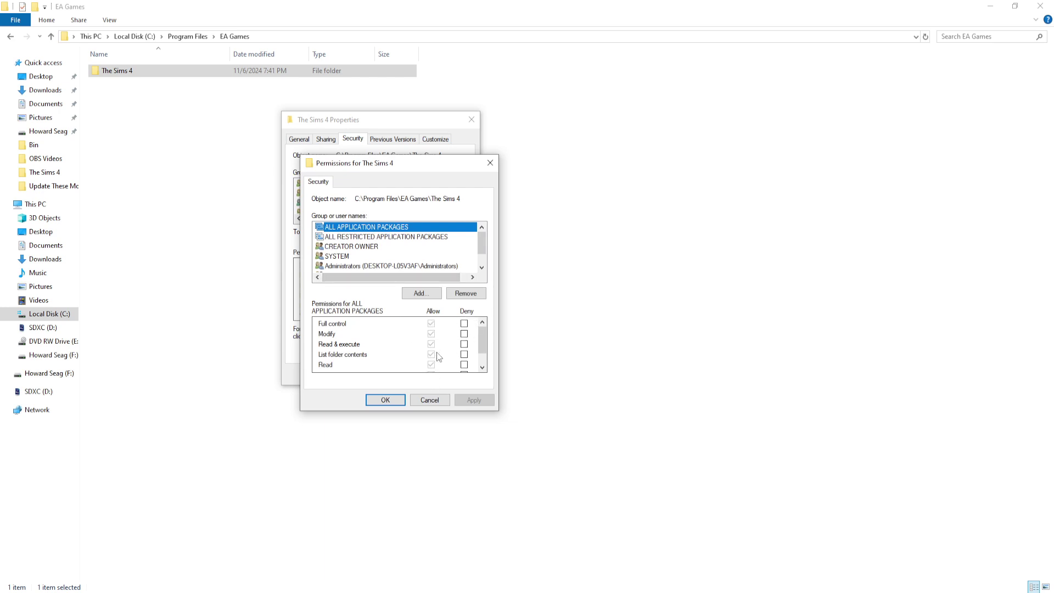
pyautogui.click(463, 322)
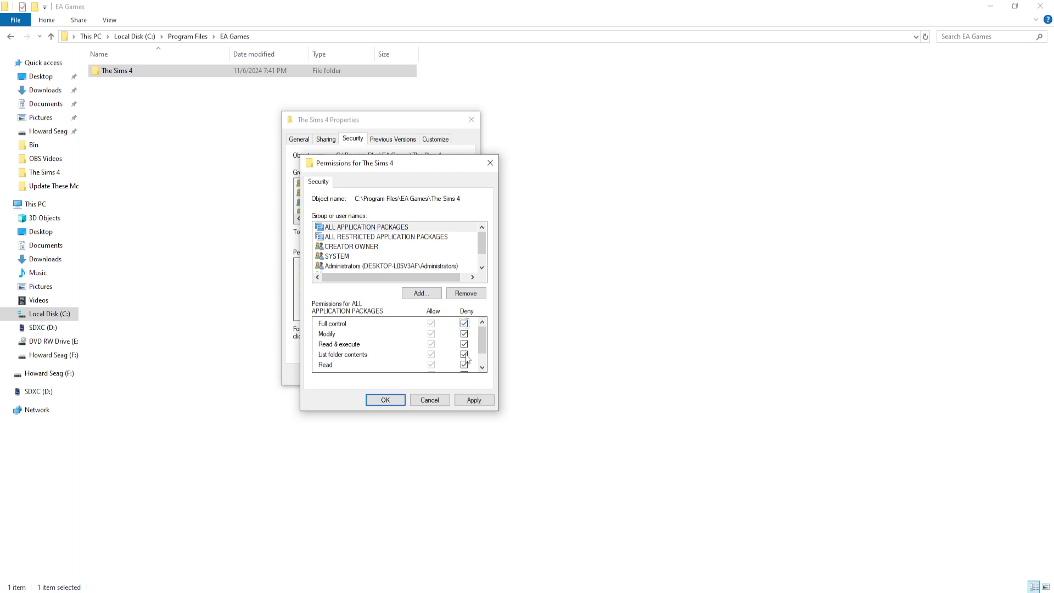
pyautogui.scroll(-2, 451, 252)
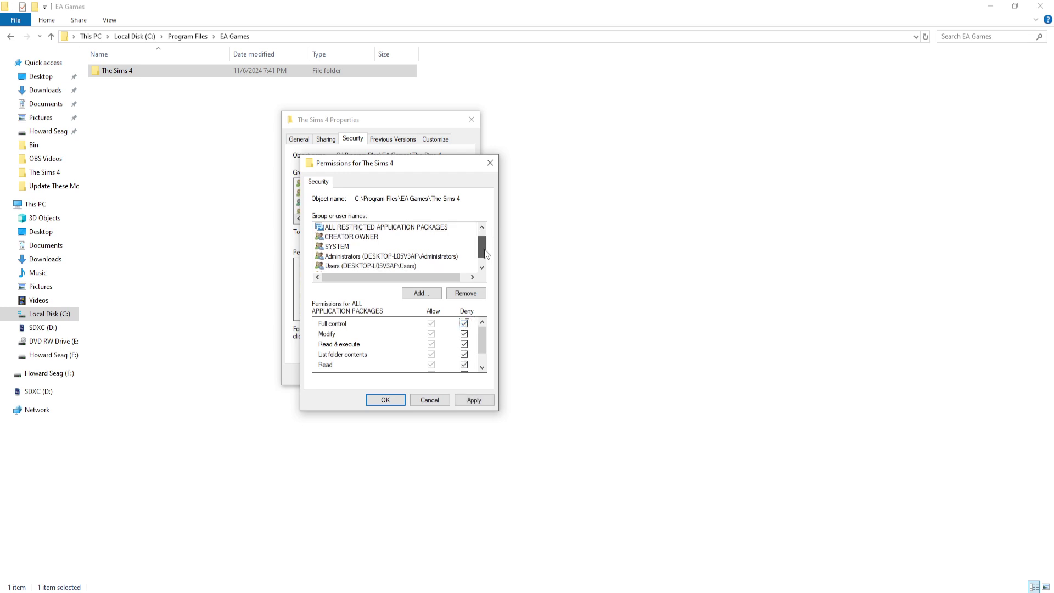
pyautogui.click(405, 258)
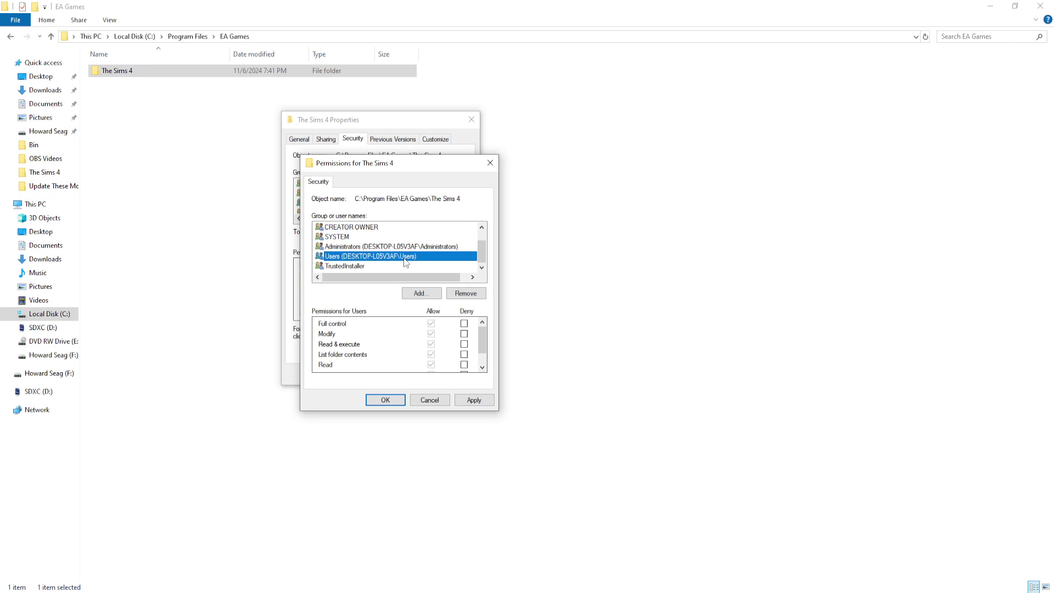
pyautogui.click(464, 324)
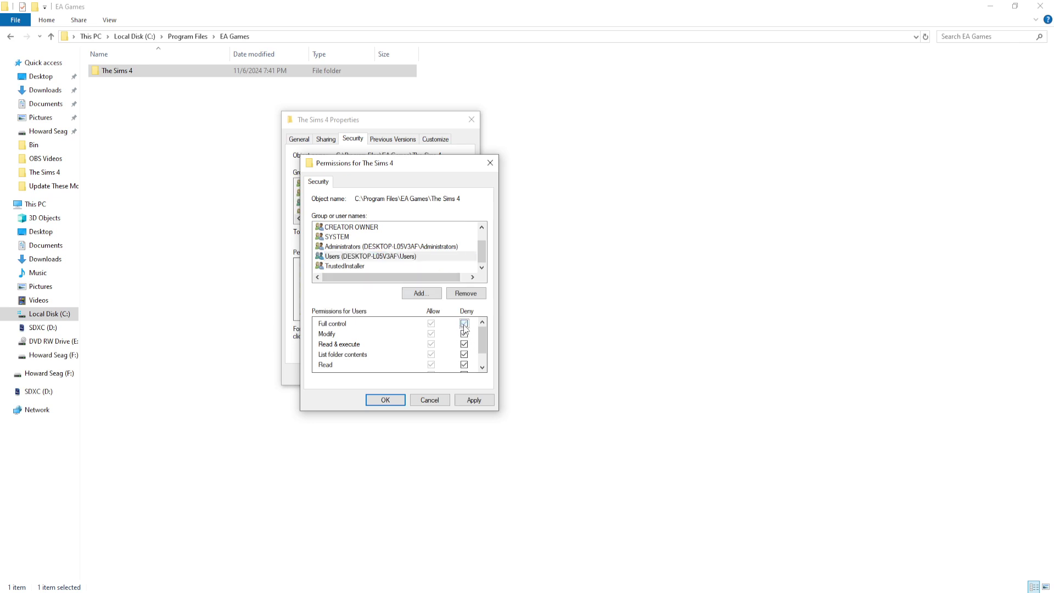
pyautogui.click(471, 404)
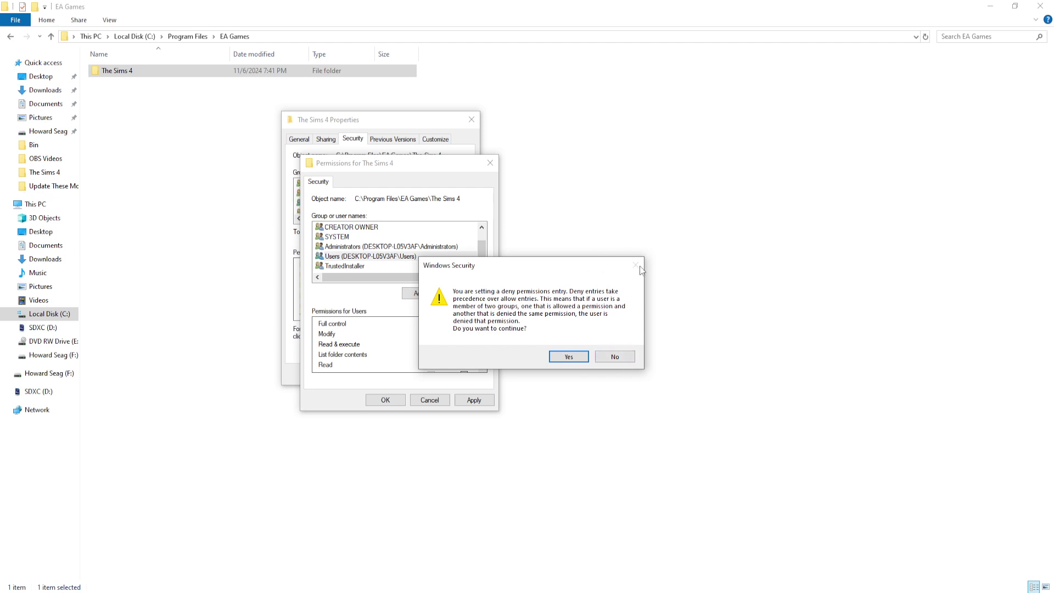
pyautogui.click(616, 358)
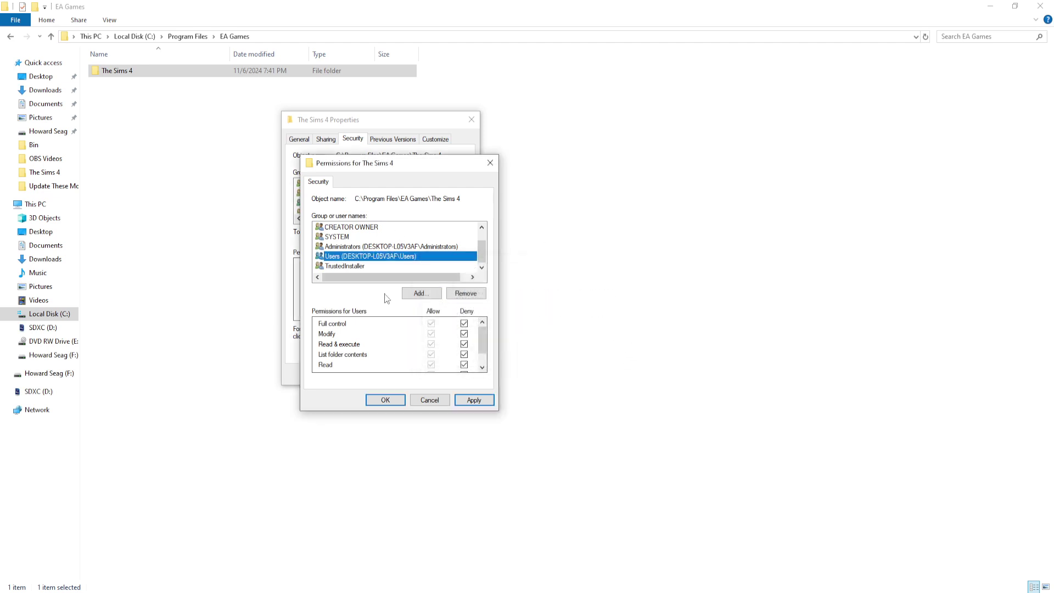
pyautogui.click(430, 400)
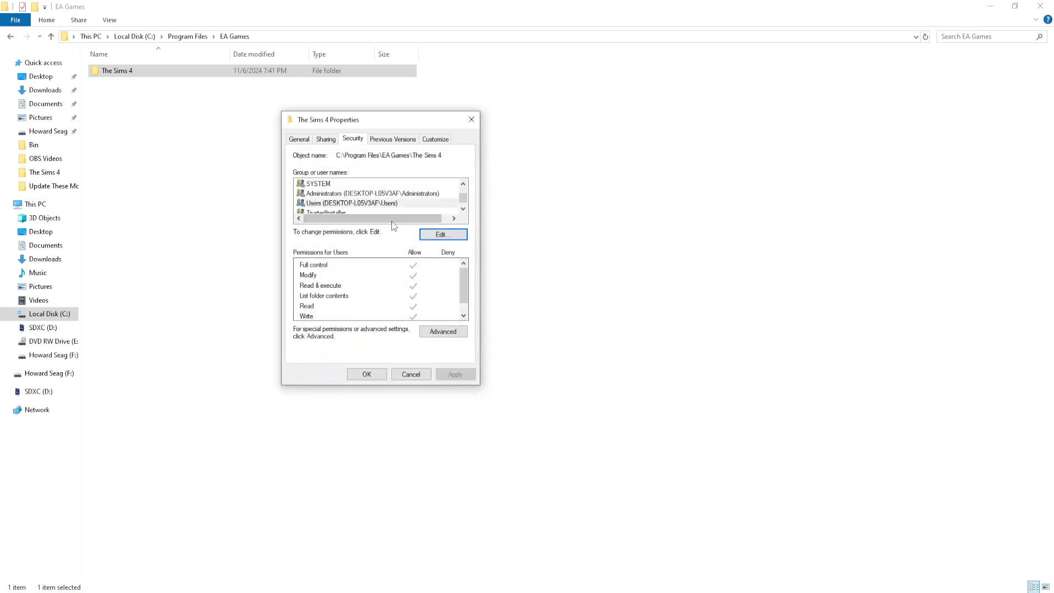
pyautogui.click(463, 209)
pyautogui.click(463, 210)
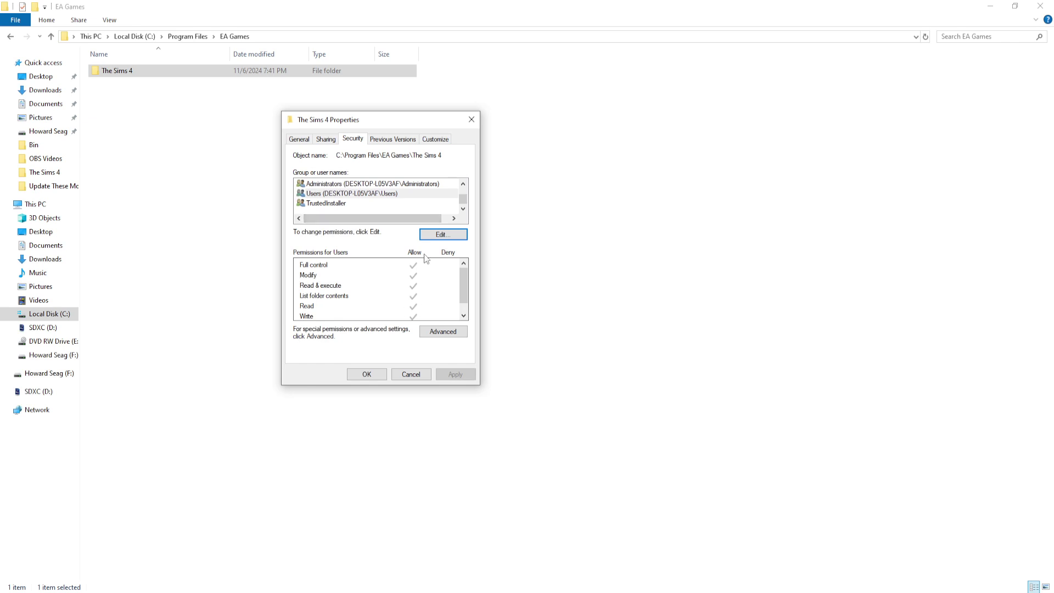
# Step: Reopen the permission editor, allow Full control for Users, and confirm both dialogs
pyautogui.click(440, 235)
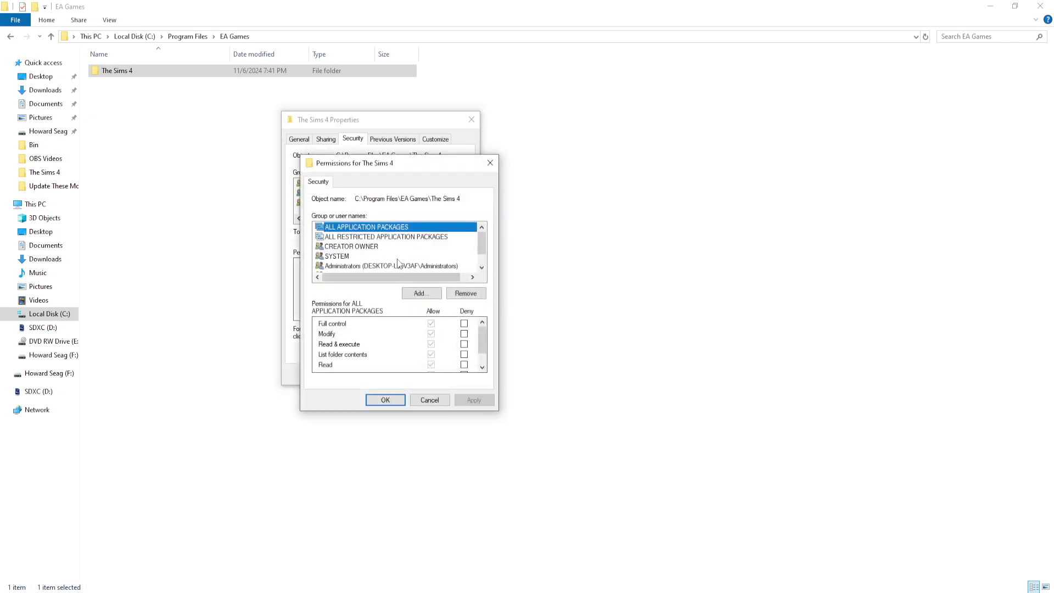
pyautogui.scroll(-1, 364, 266)
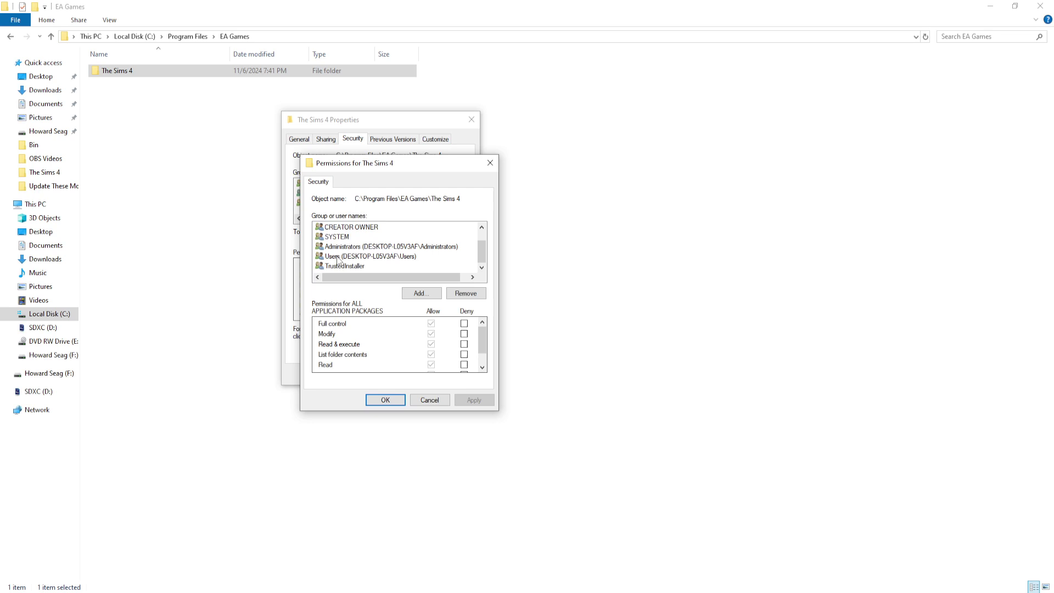
pyautogui.click(337, 257)
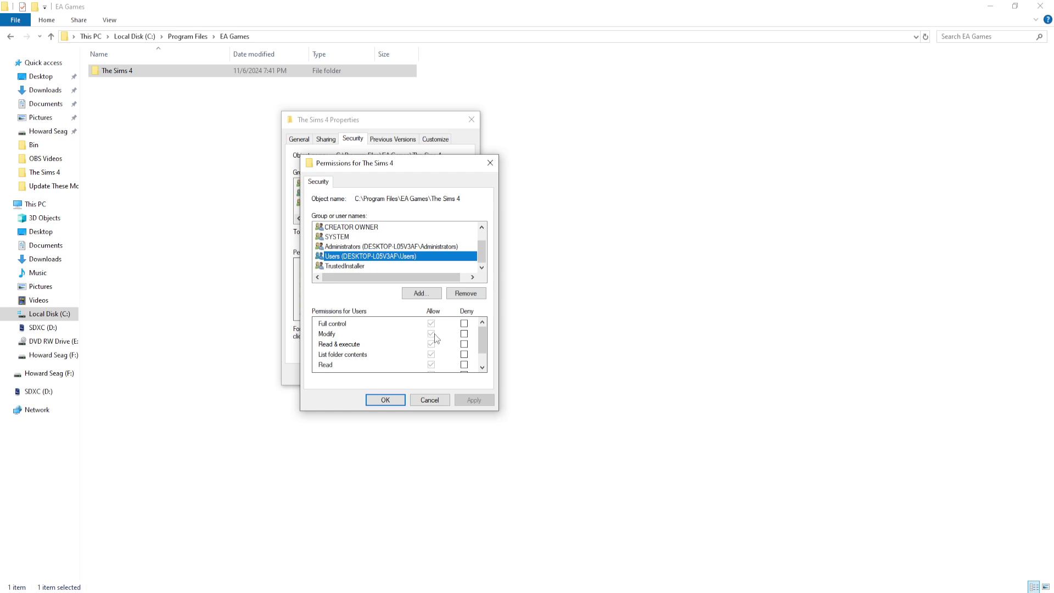
pyautogui.scroll(-1, 439, 363)
pyautogui.scroll(1, 439, 365)
pyautogui.scroll(-1, 437, 330)
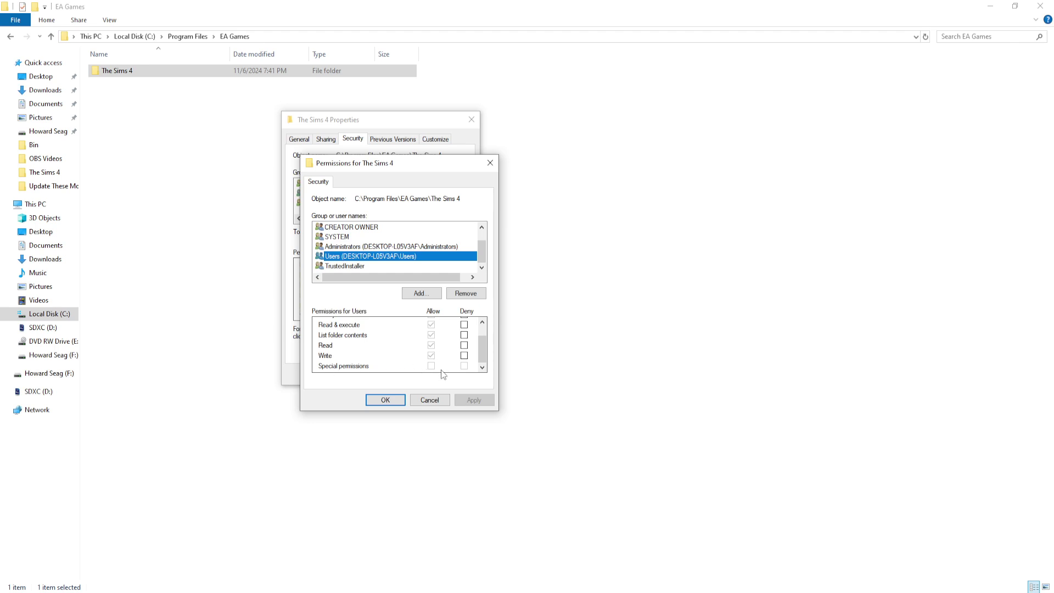
pyautogui.scroll(1, 443, 372)
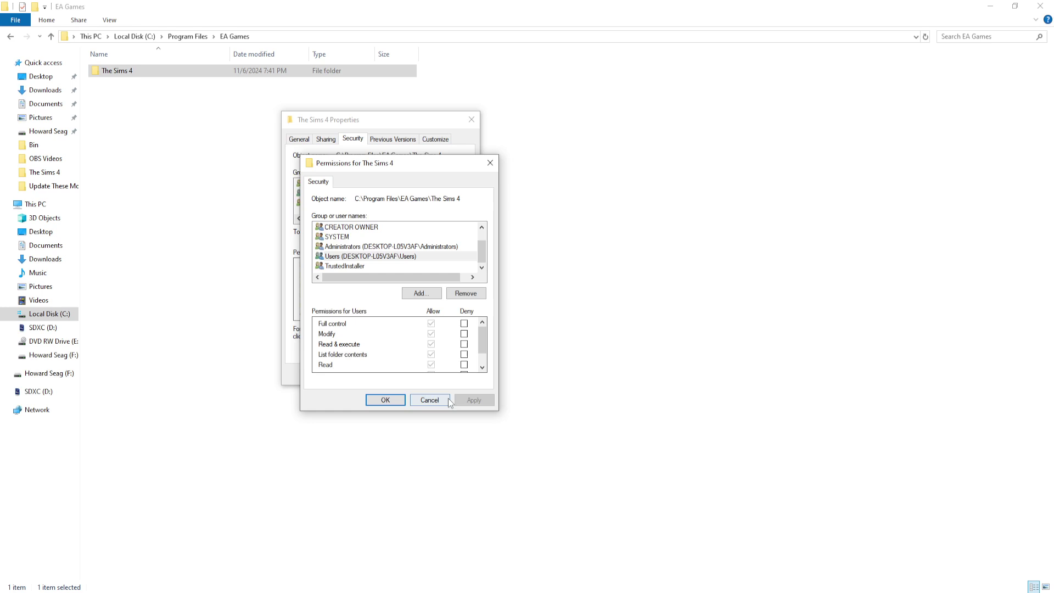
pyautogui.press('Return')
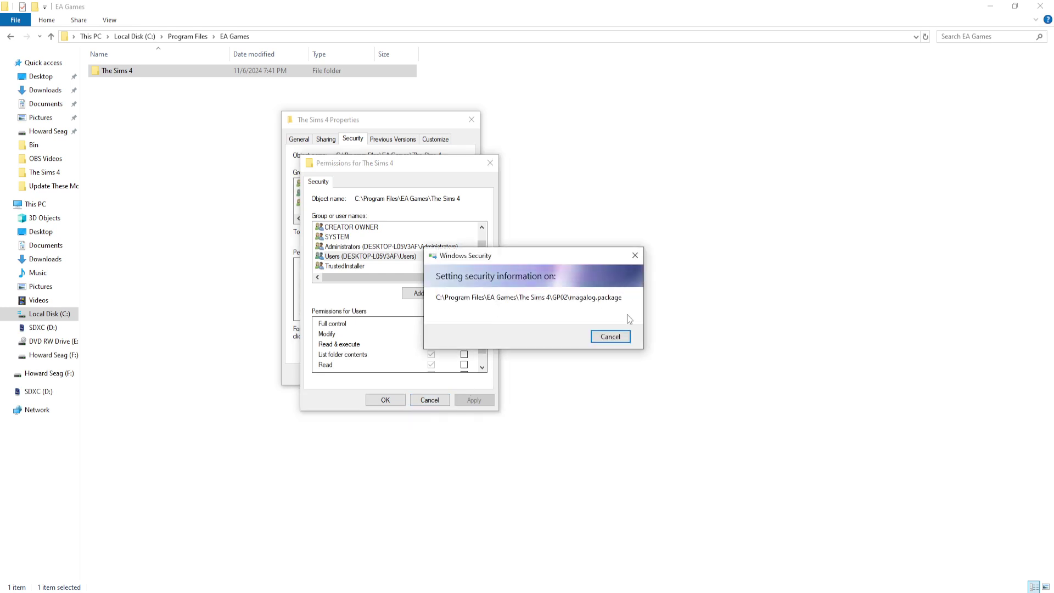
pyautogui.press('Escape')
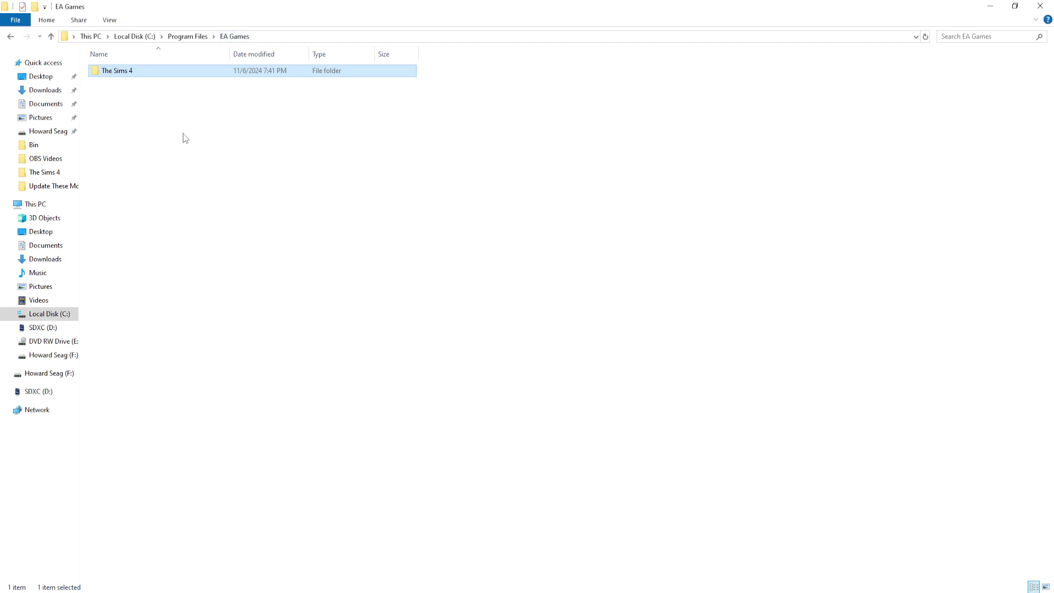
# Step: Open The Sims 4 and show the Game folder's Security properties
pyautogui.doubleClick(141, 70)
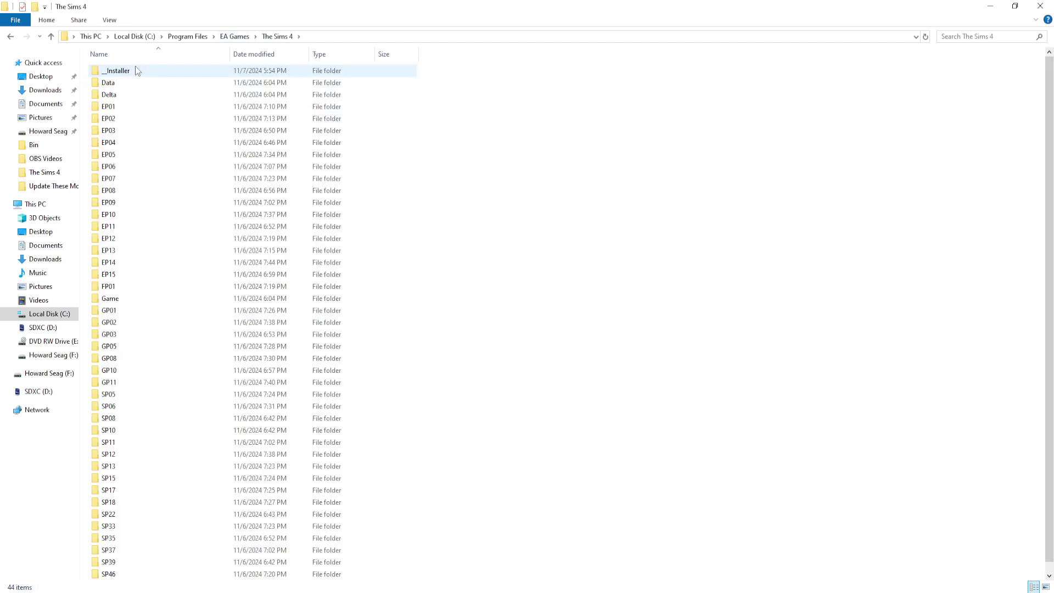
pyautogui.rightClick(126, 298)
pyautogui.click(111, 302)
pyautogui.rightClick(112, 302)
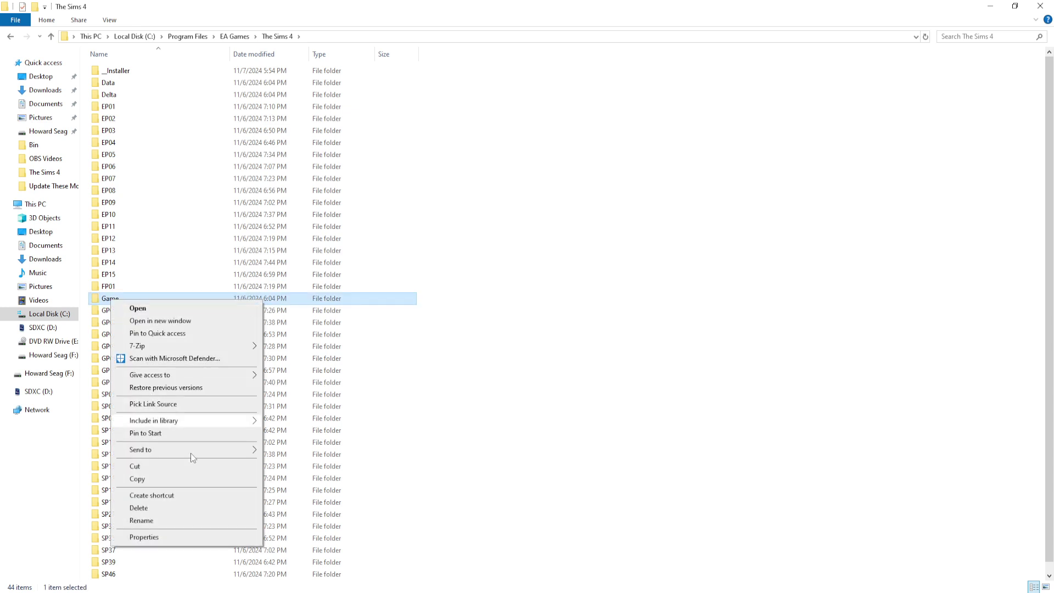
pyautogui.click(172, 537)
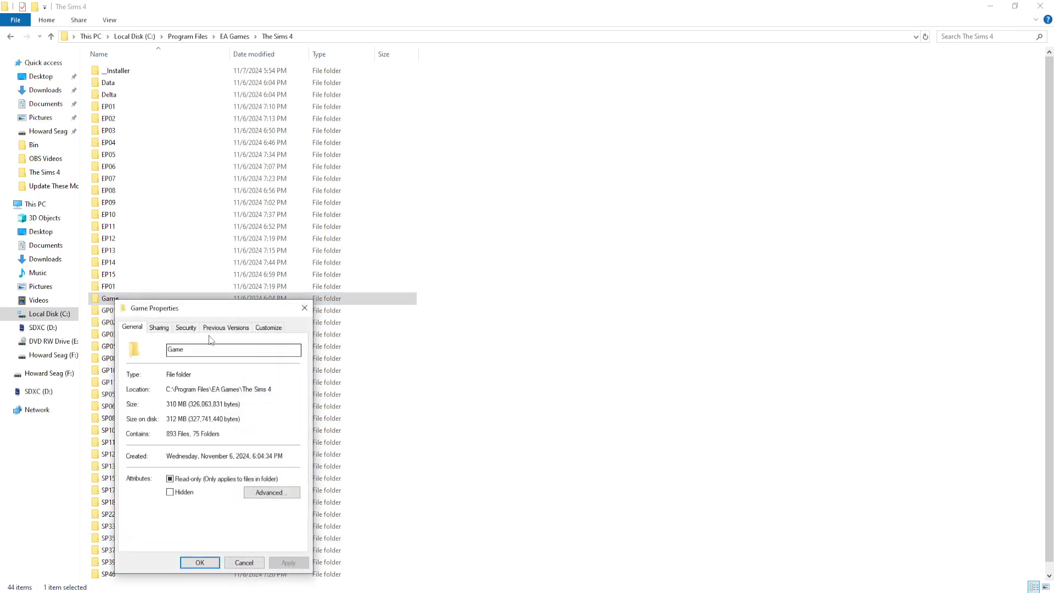
pyautogui.click(192, 326)
pyautogui.moveTo(216, 310); pyautogui.dragTo(510, 150)
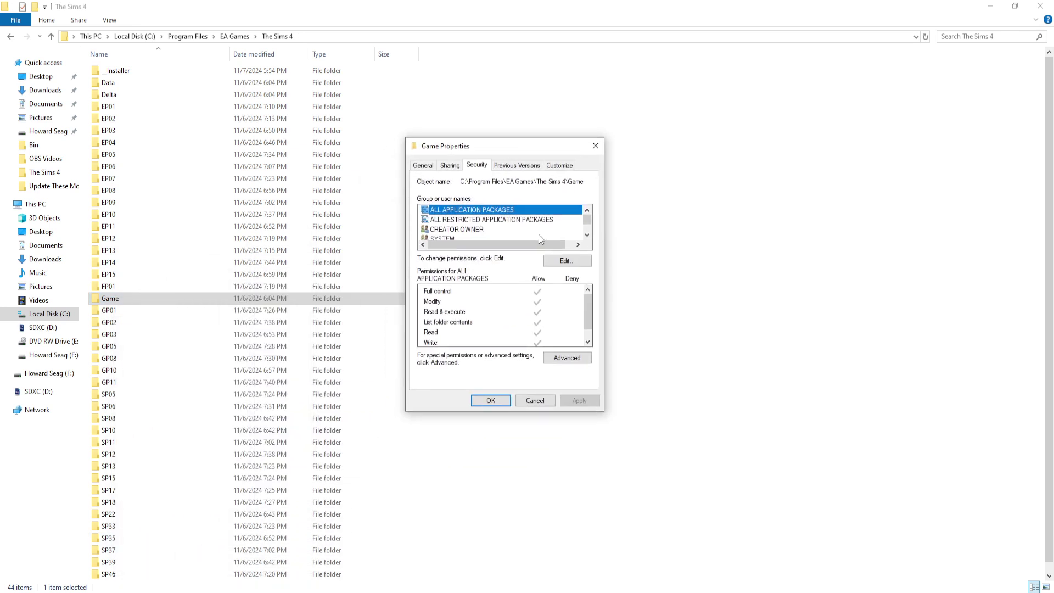
# Step: Check that Users has Full control on Game, then cancel the dialog
pyautogui.scroll(-3, 541, 225)
pyautogui.click(478, 222)
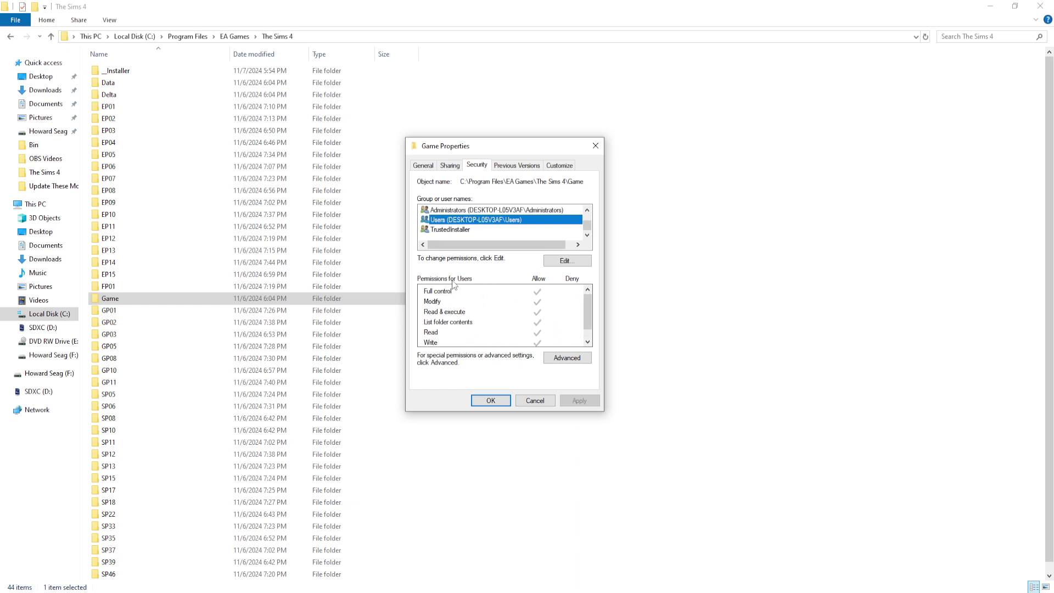
pyautogui.scroll(-1, 548, 325)
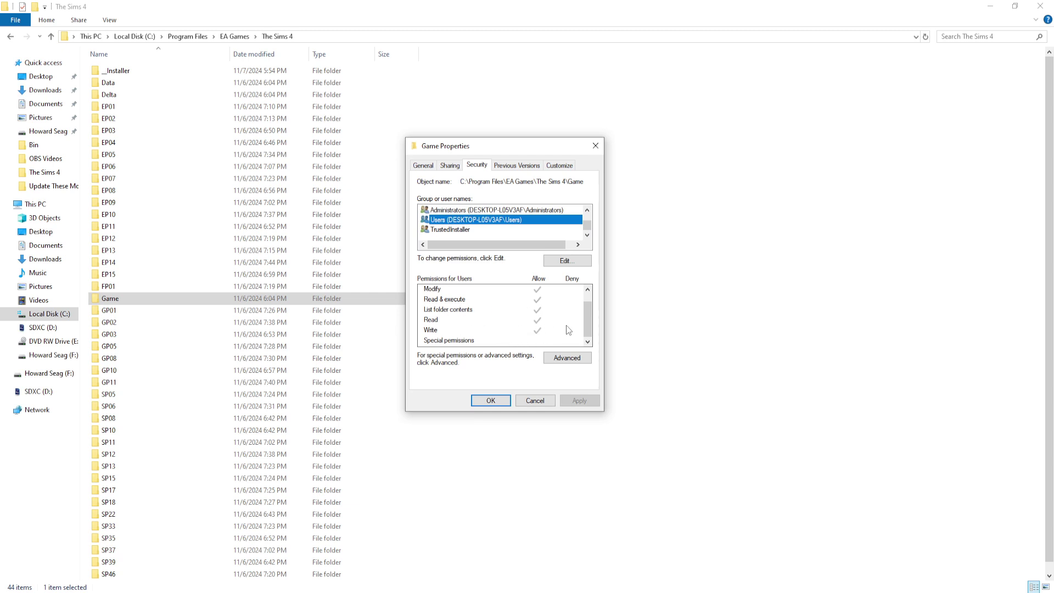
pyautogui.scroll(1, 566, 328)
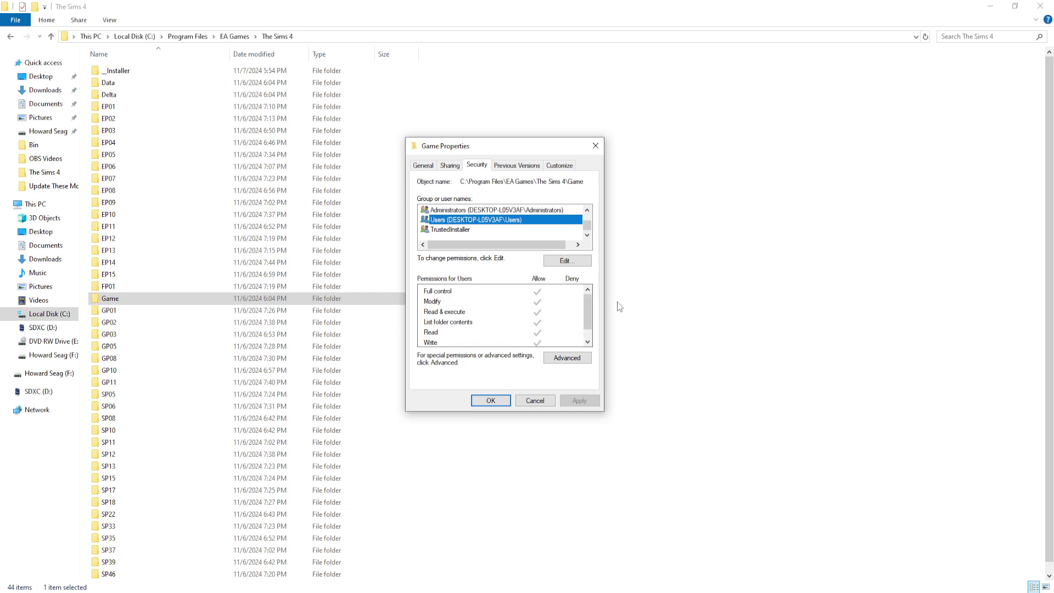
pyautogui.scroll(-1, 554, 320)
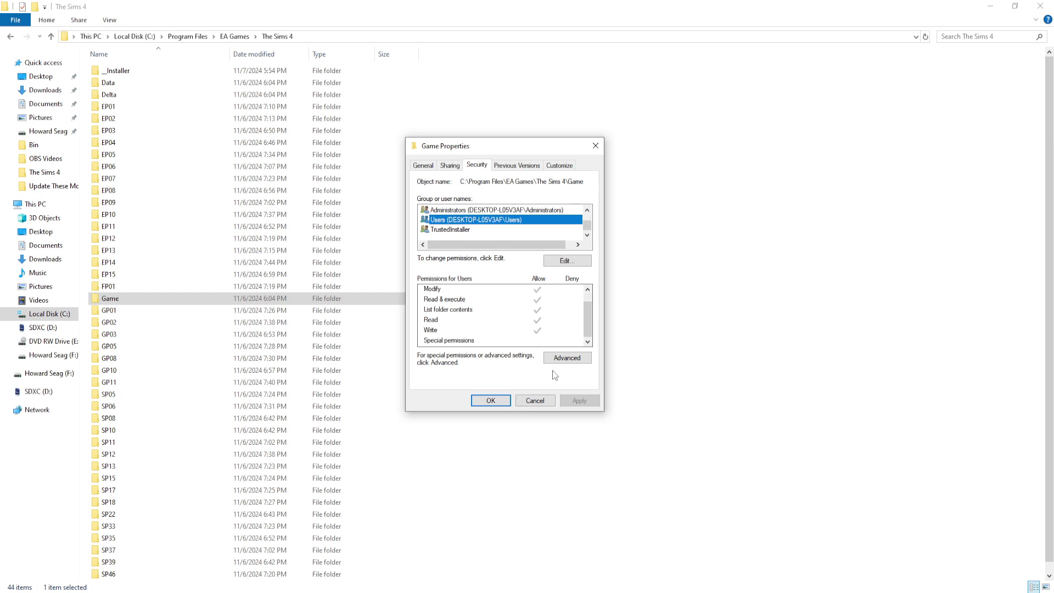
pyautogui.click(532, 400)
# Step: Open the Game folder and show the Bin folder's Security properties
pyautogui.doubleClick(172, 299)
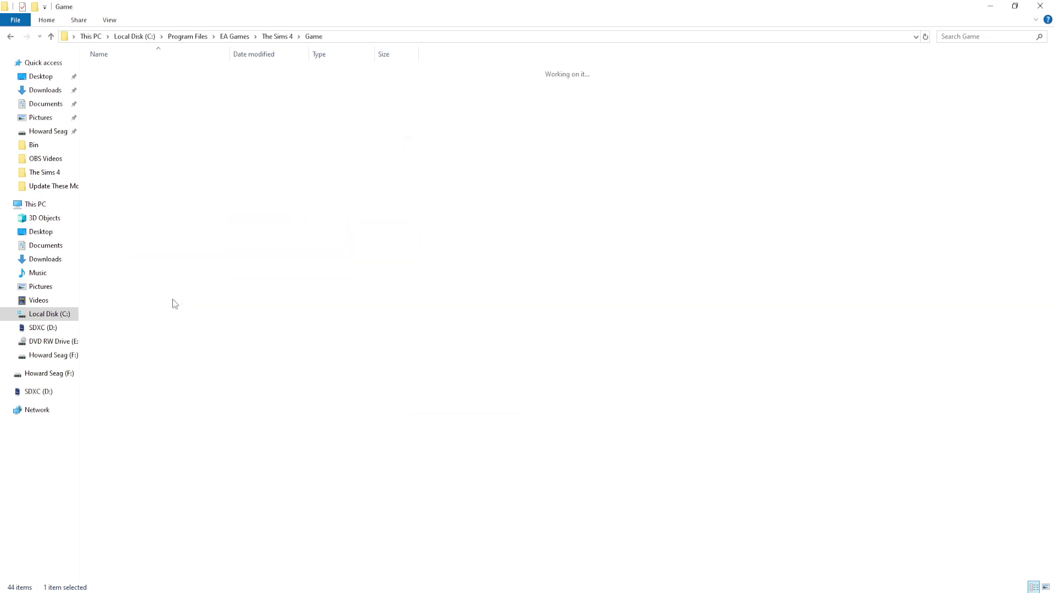
pyautogui.rightClick(120, 70)
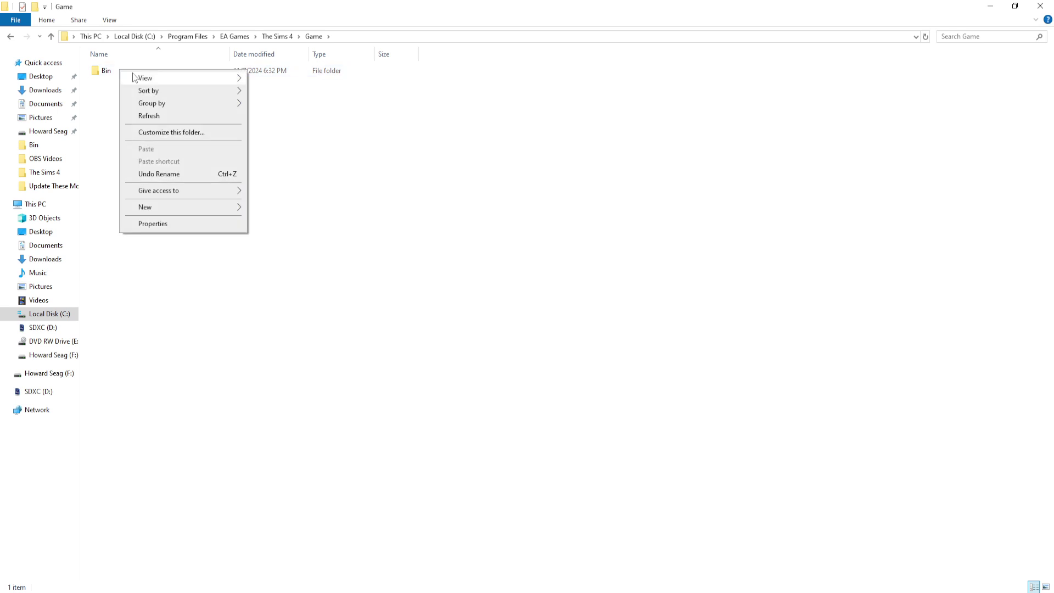
pyautogui.rightClick(96, 76)
pyautogui.click(160, 313)
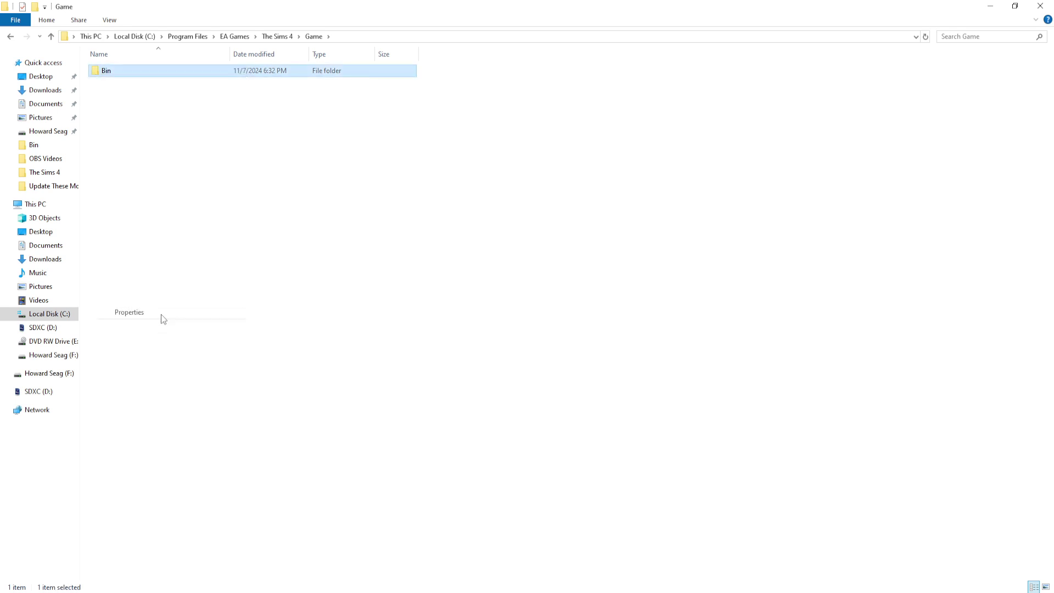
pyautogui.click(171, 102)
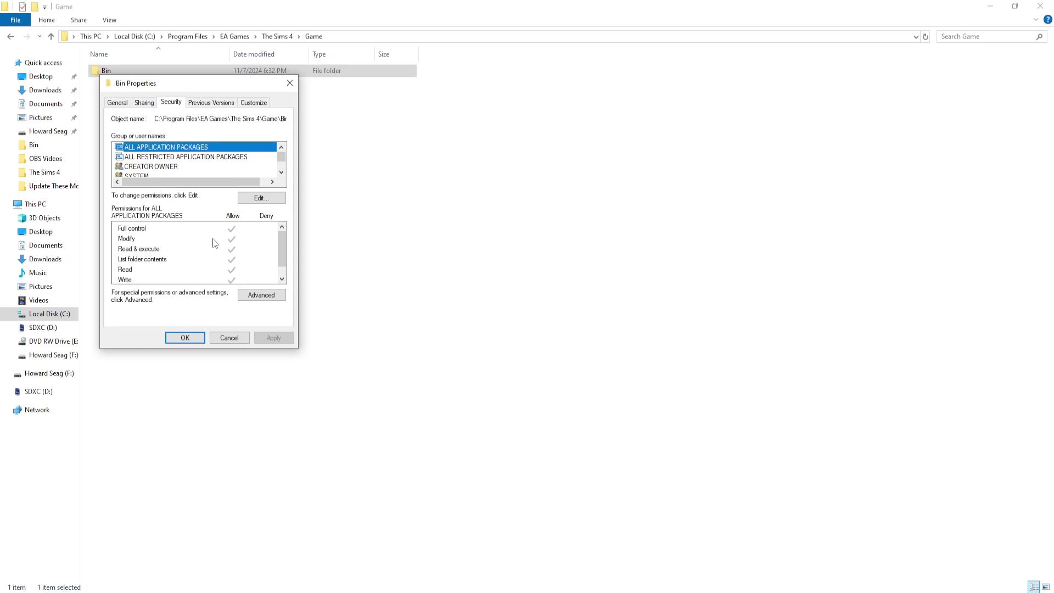
# Step: Confirm Users has Full control on Bin, cancel, and open Bin to list its 36 items
pyautogui.scroll(-2, 242, 175)
pyautogui.click(188, 158)
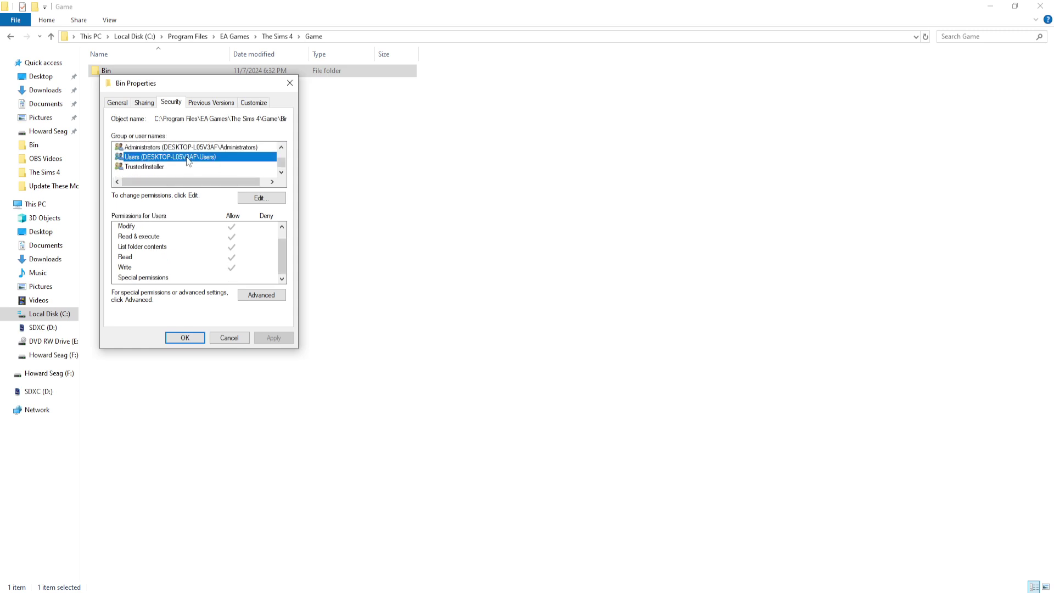
pyautogui.scroll(1, 232, 256)
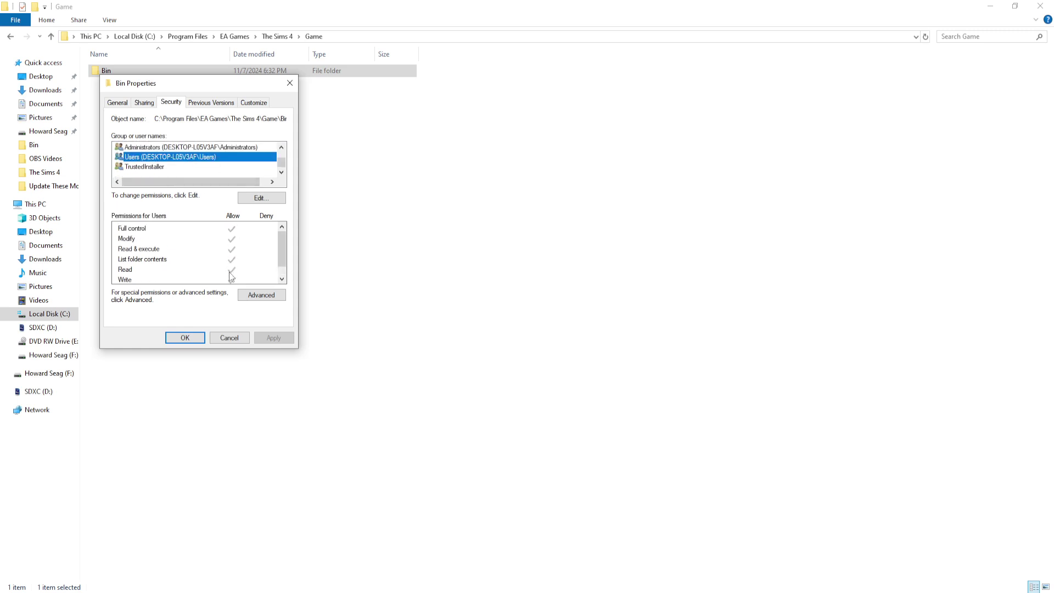
pyautogui.click(236, 340)
pyautogui.doubleClick(185, 73)
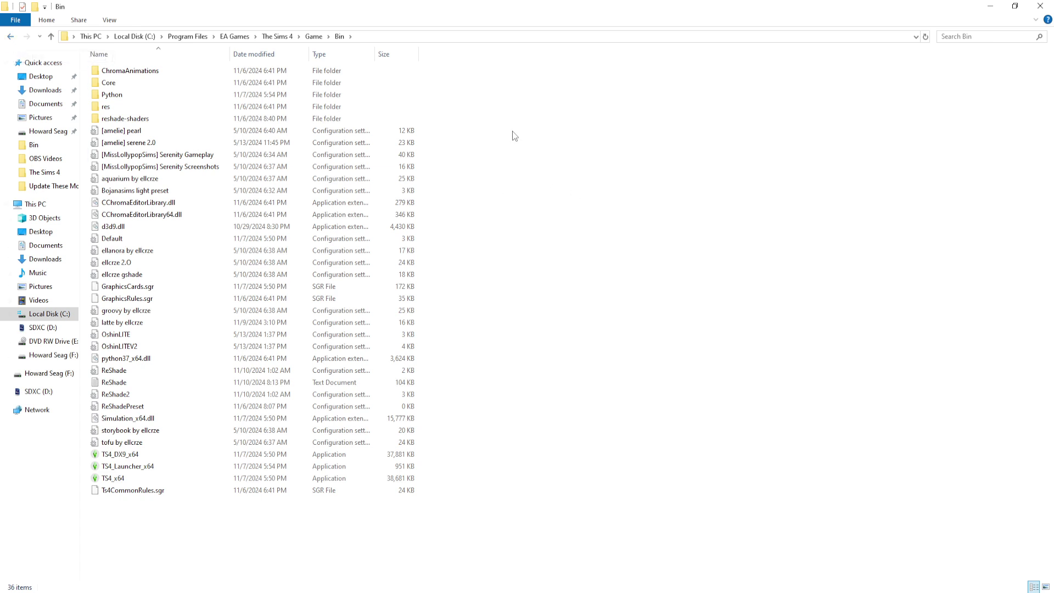
# Step: Go back three folders to EA Games, then up one level to Program Files
pyautogui.click(11, 36)
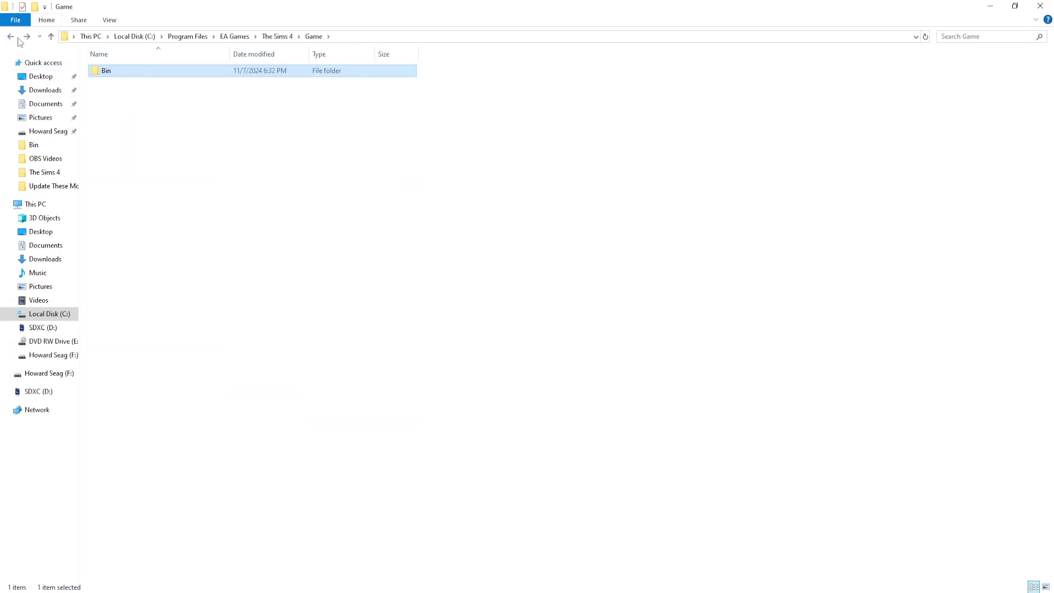
pyautogui.click(5, 42)
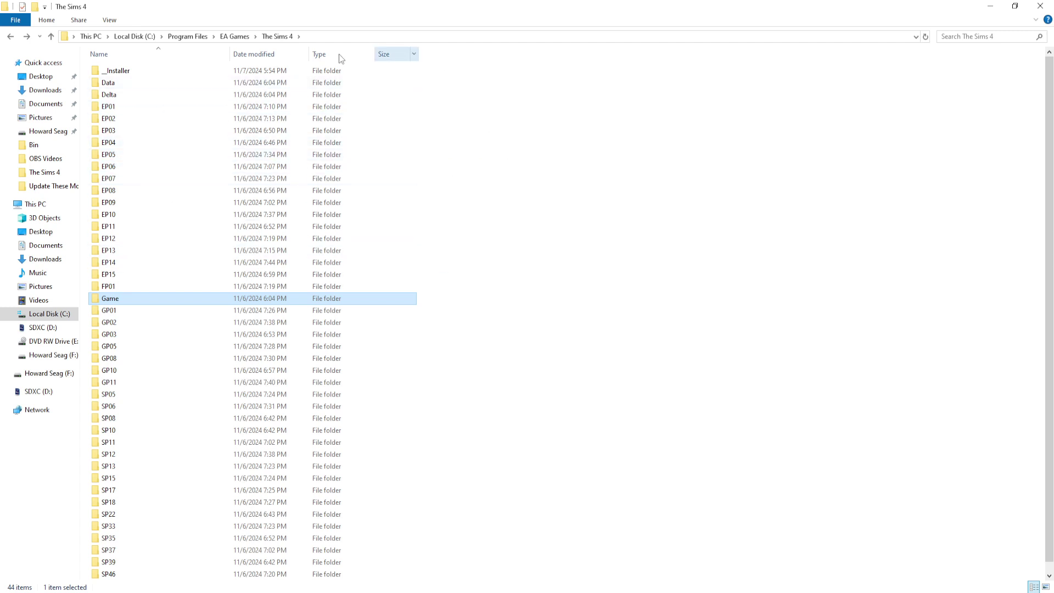
pyautogui.click(13, 38)
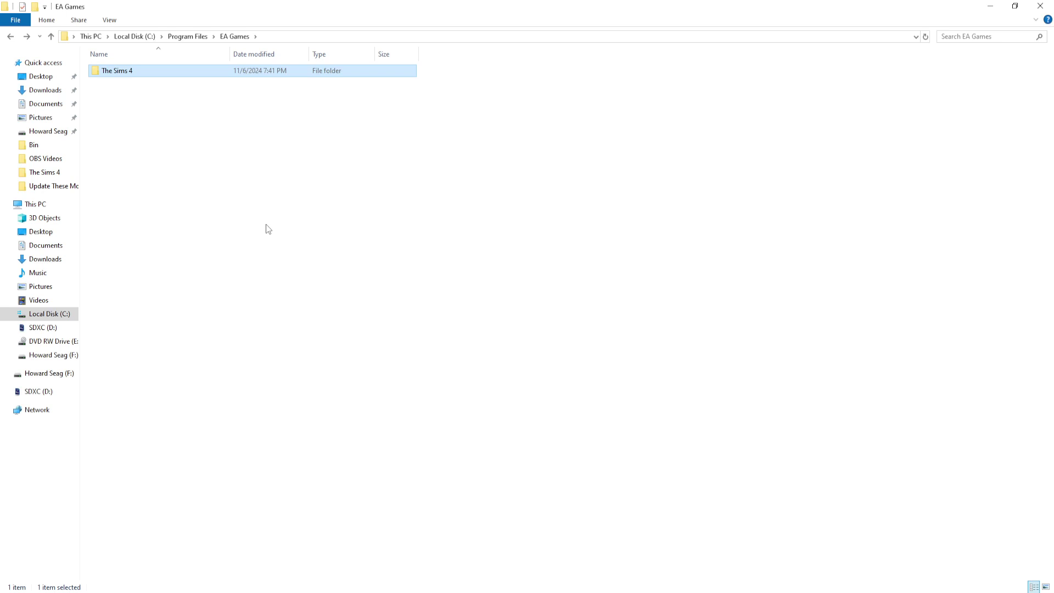
pyautogui.click(10, 36)
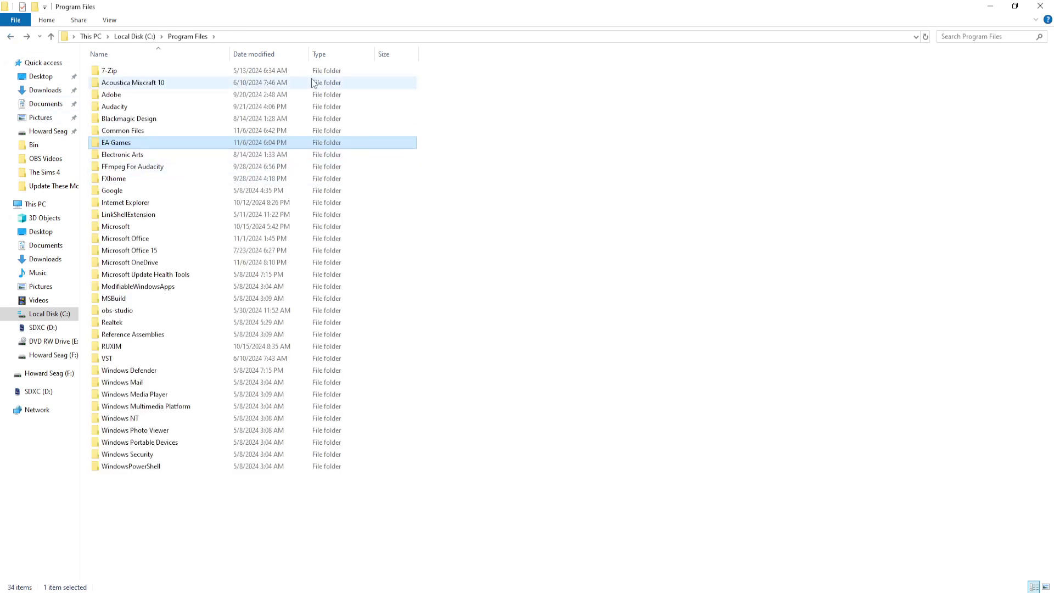